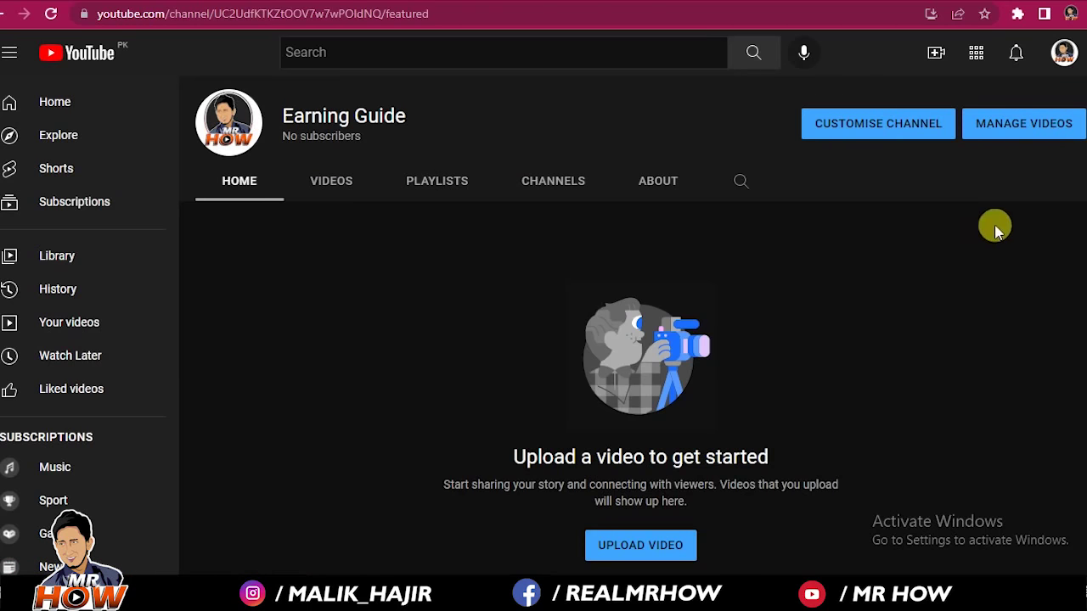
Step: Open YouTube Studio for the Earning Guide channel and dismiss the tip about customising the channel
click(1063, 61)
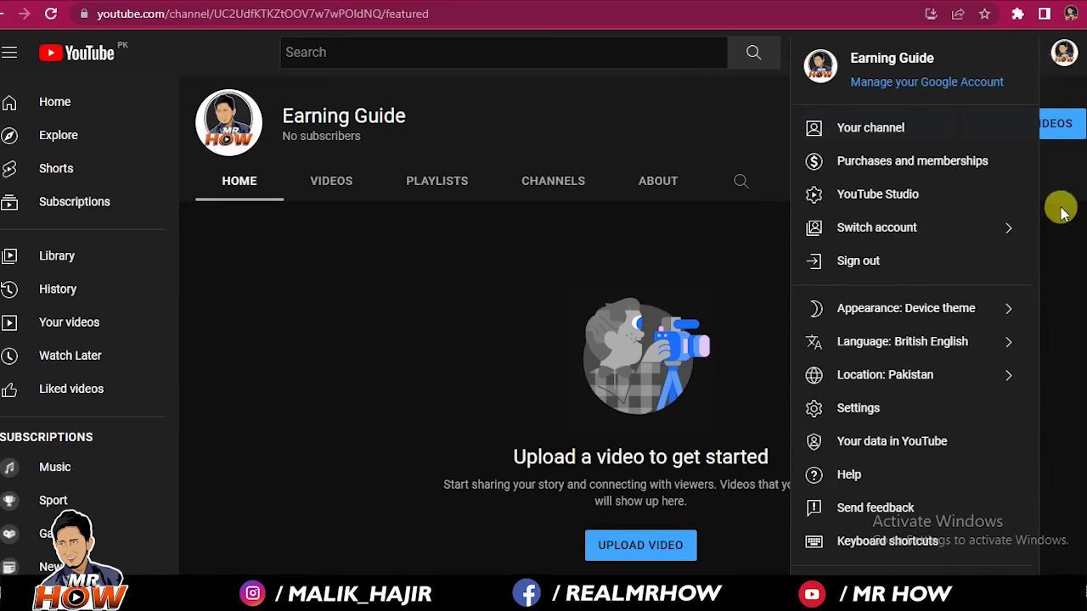
click(885, 193)
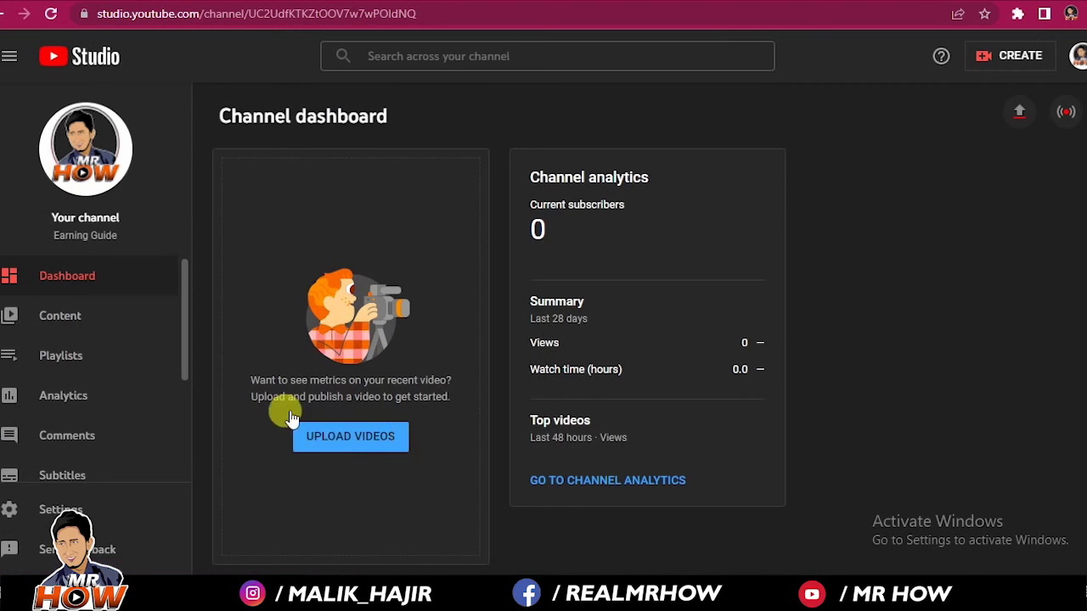
drag(187, 299, 182, 405)
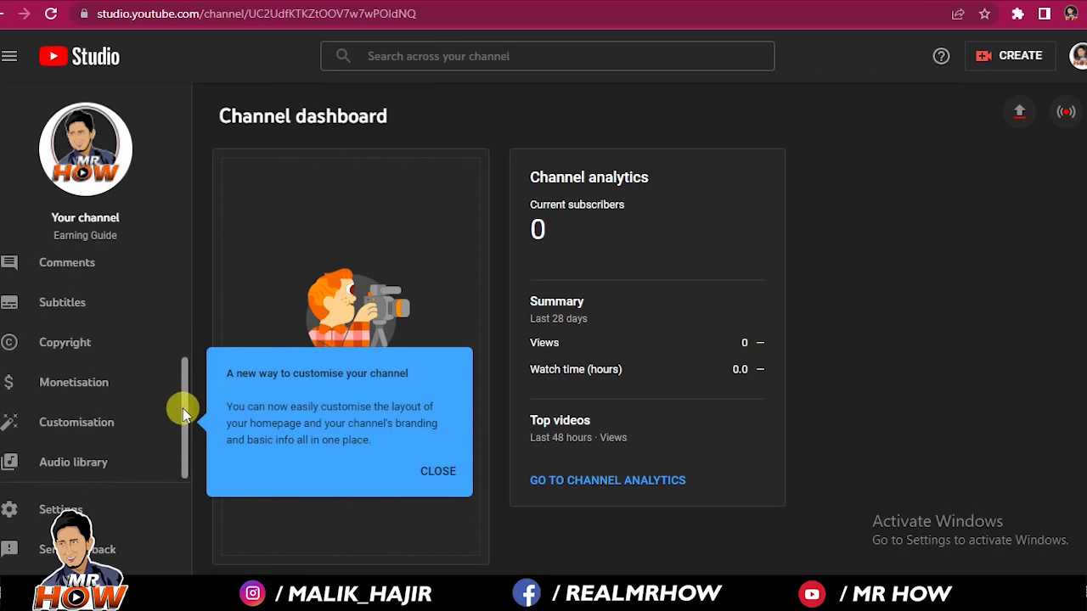
click(440, 476)
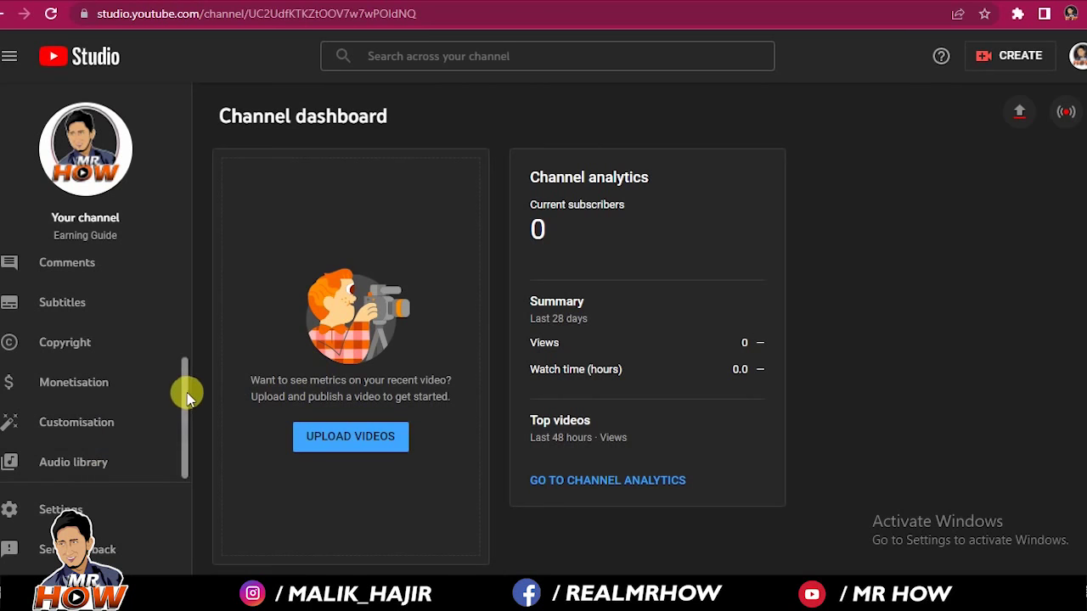
drag(187, 397, 190, 284)
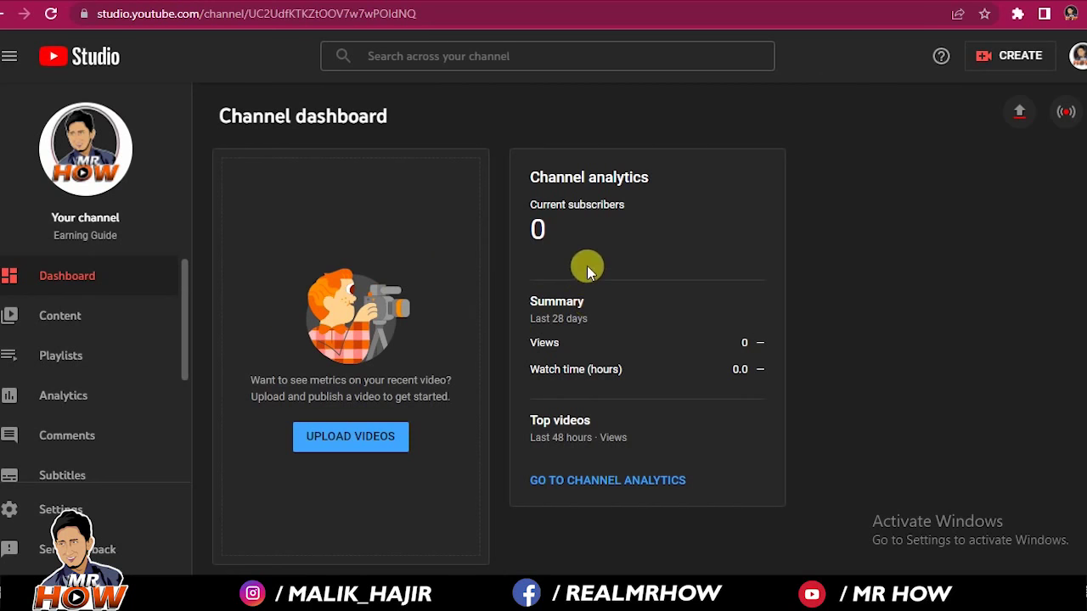
Step: Look through the channel's Content page and Analytics overview, dismissing the feature tips on the analytics page
click(80, 315)
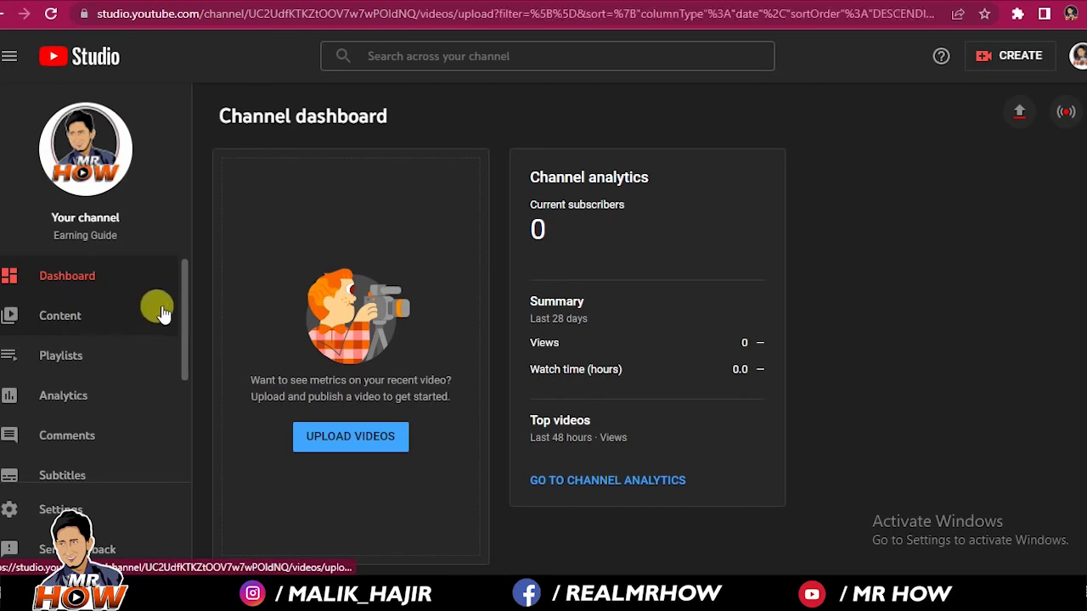
scroll(181, 322, down, 2)
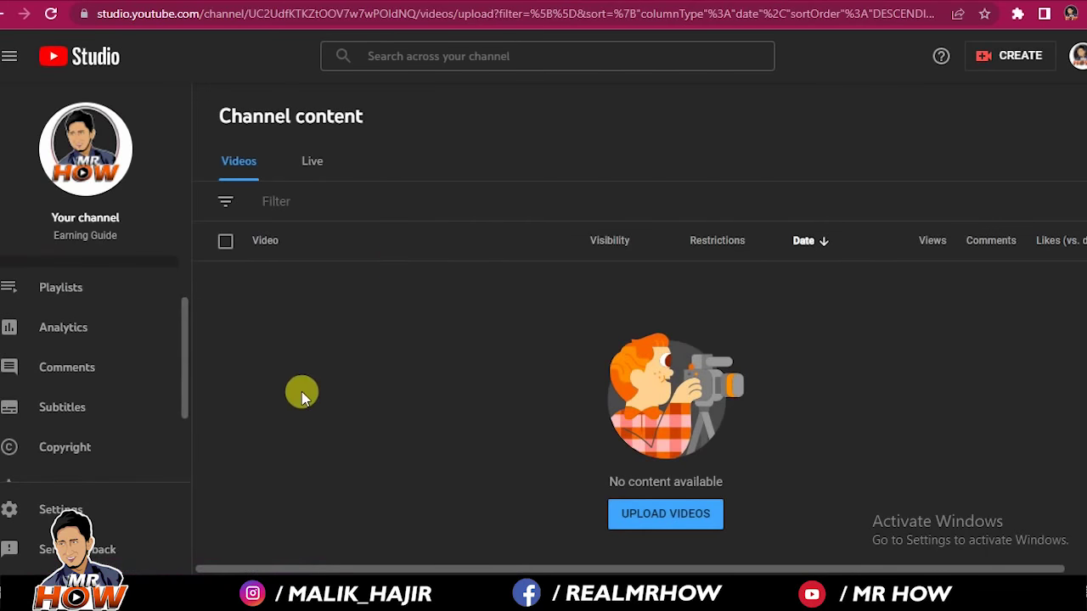
click(128, 335)
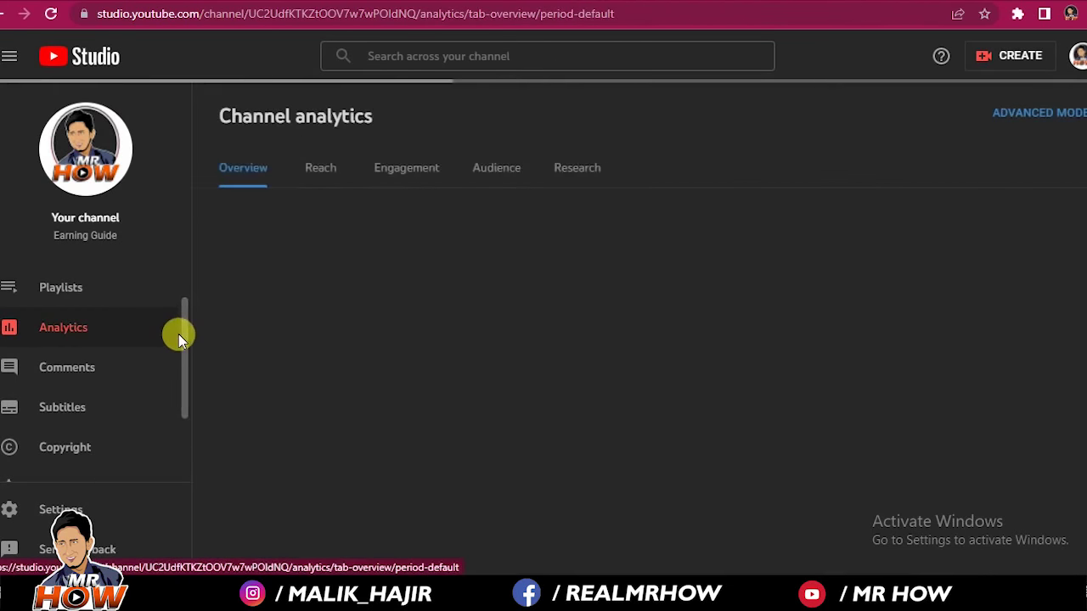
drag(180, 340, 185, 377)
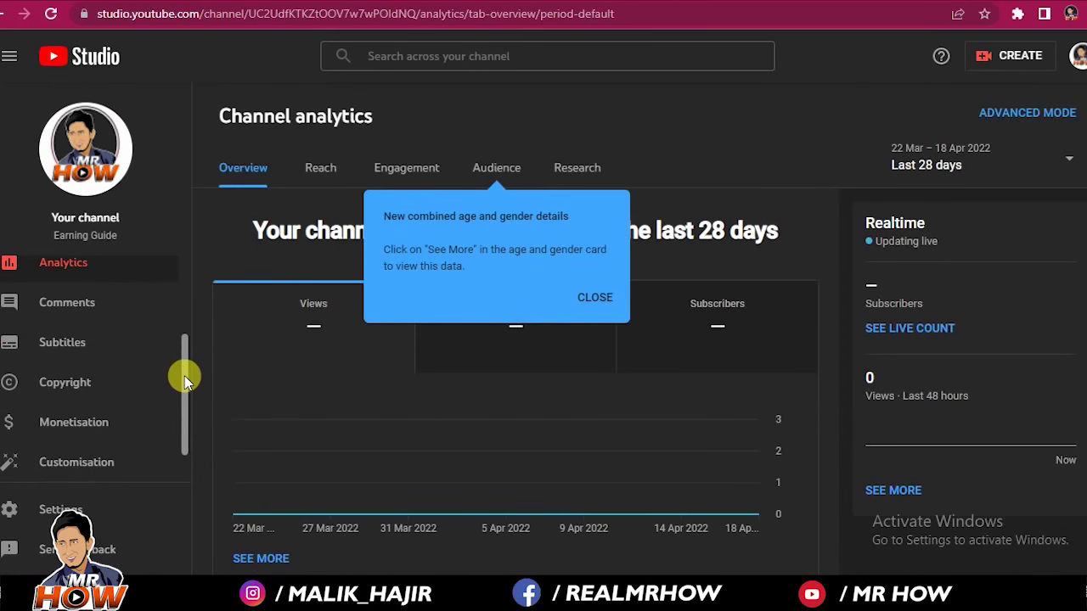
click(601, 301)
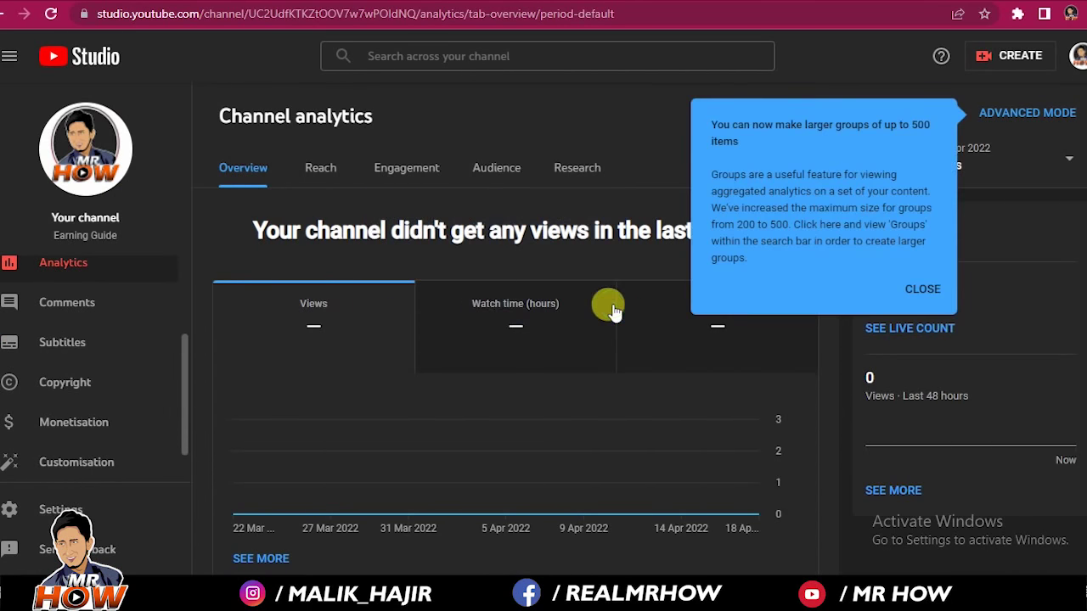
click(929, 290)
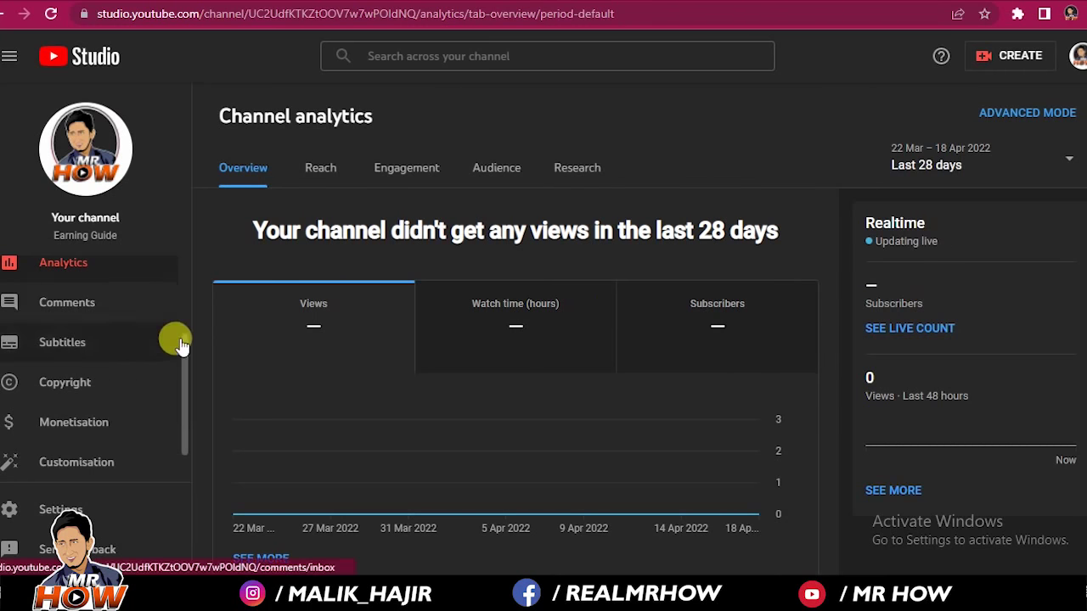
mouse_move(184, 359)
mouse_down()
mouse_move(187, 378)
mouse_move(176, 339)
mouse_up()
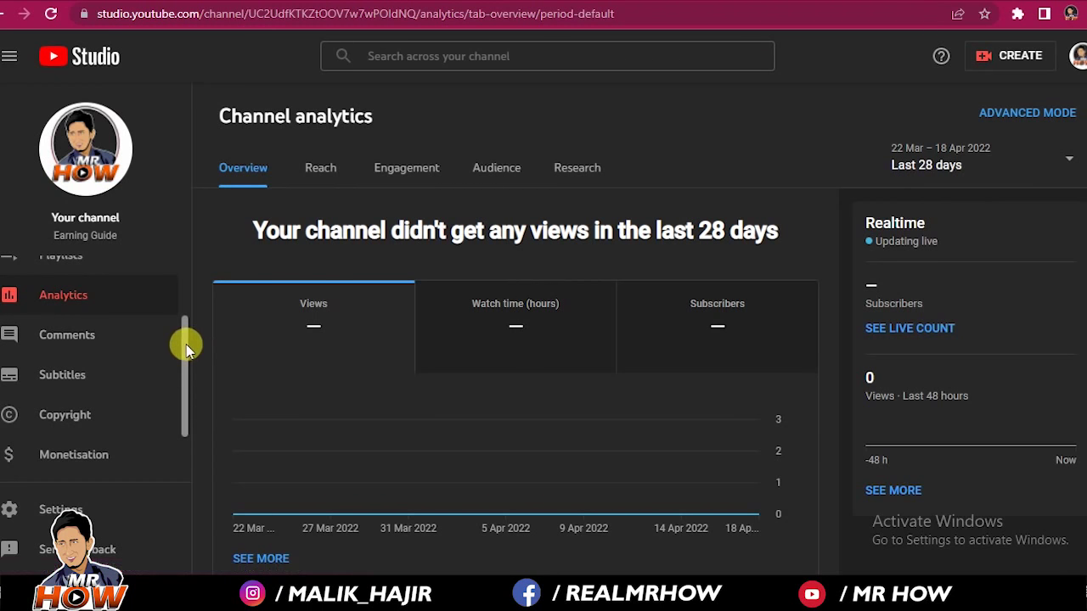
scroll(185, 345, down, 2)
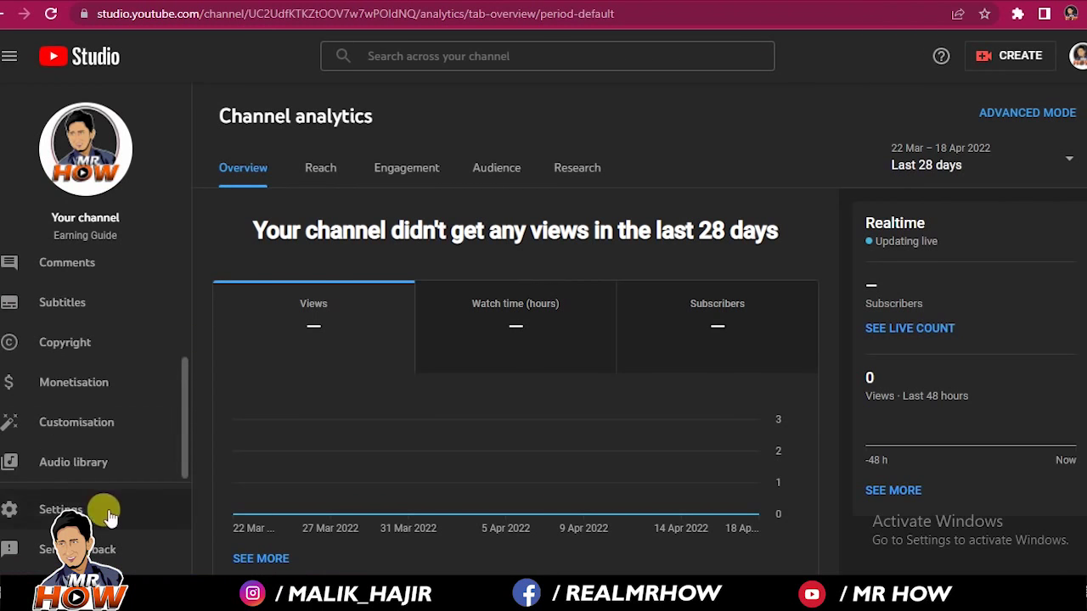
Step: Open the Studio settings and choose Pakistan as the channel's country of residence
click(107, 509)
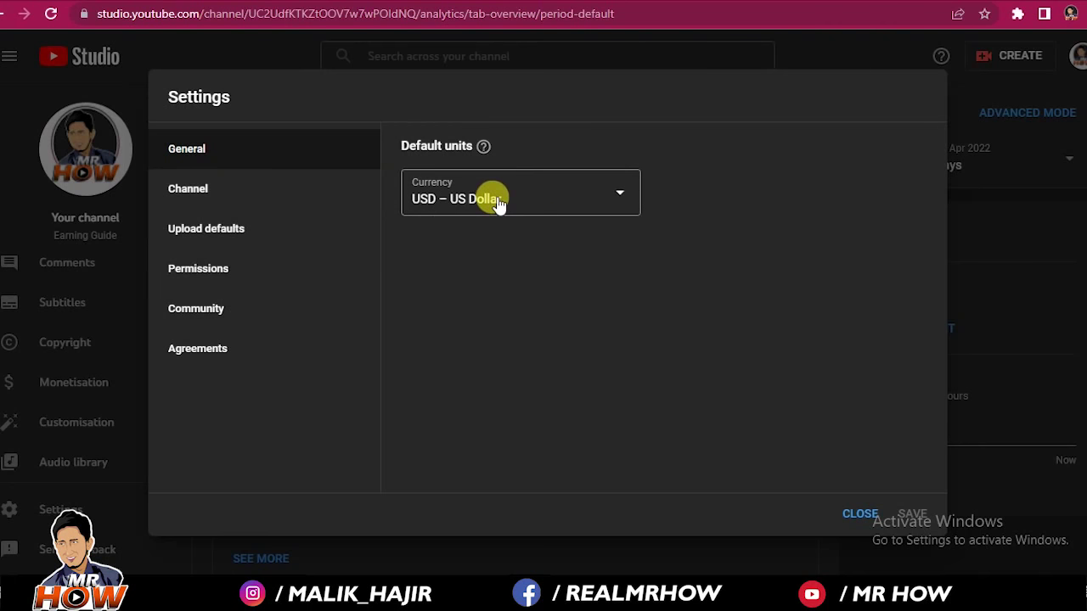
click(214, 188)
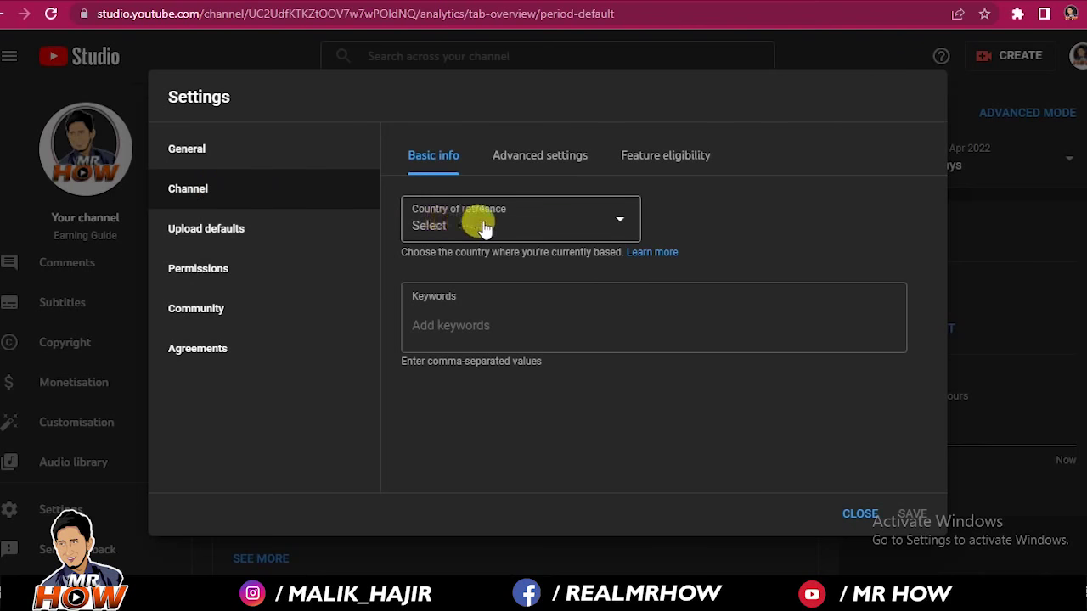
click(531, 226)
drag(628, 242, 702, 470)
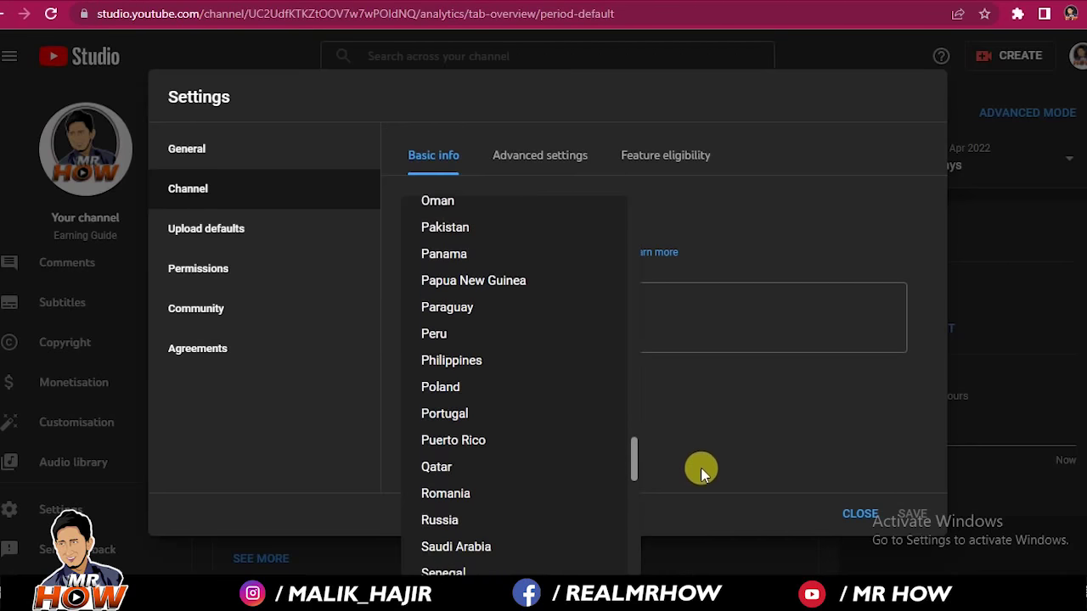
click(455, 239)
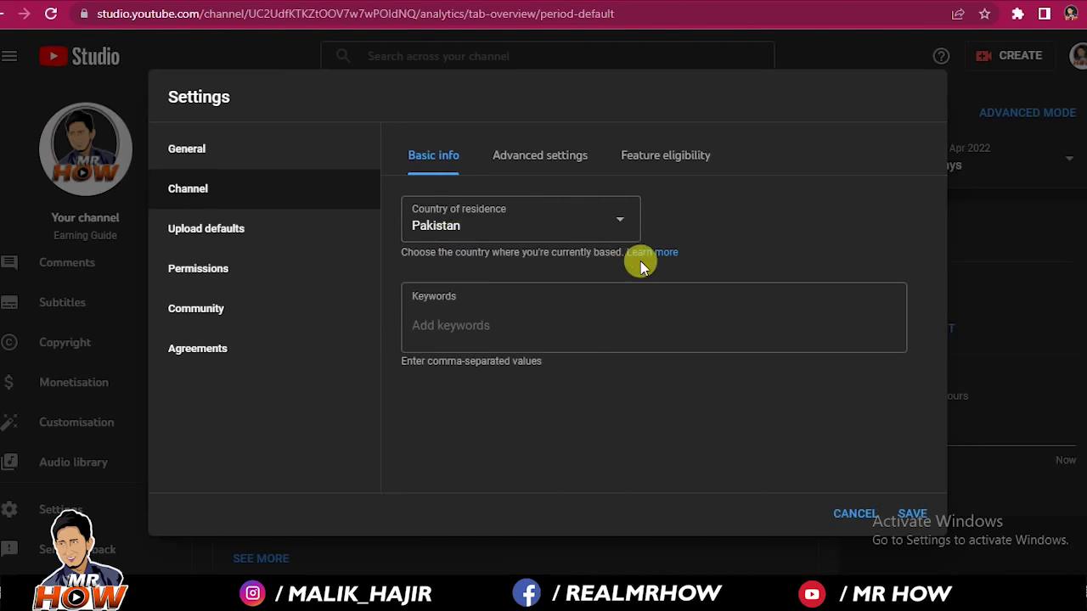
Step: Add "cooking" as a keyword in the channel's basic info
click(524, 161)
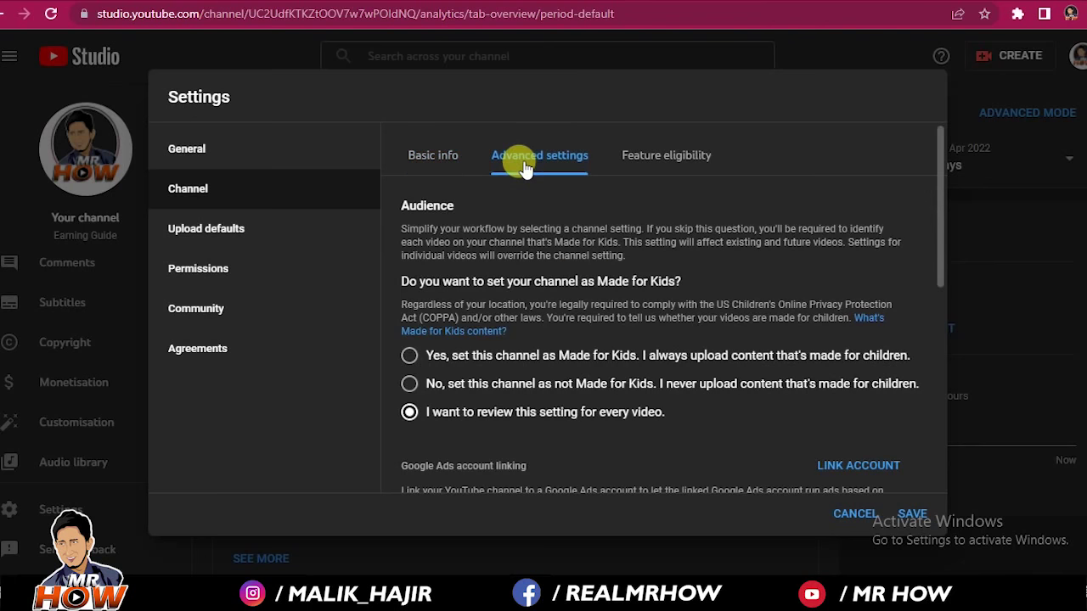
click(400, 148)
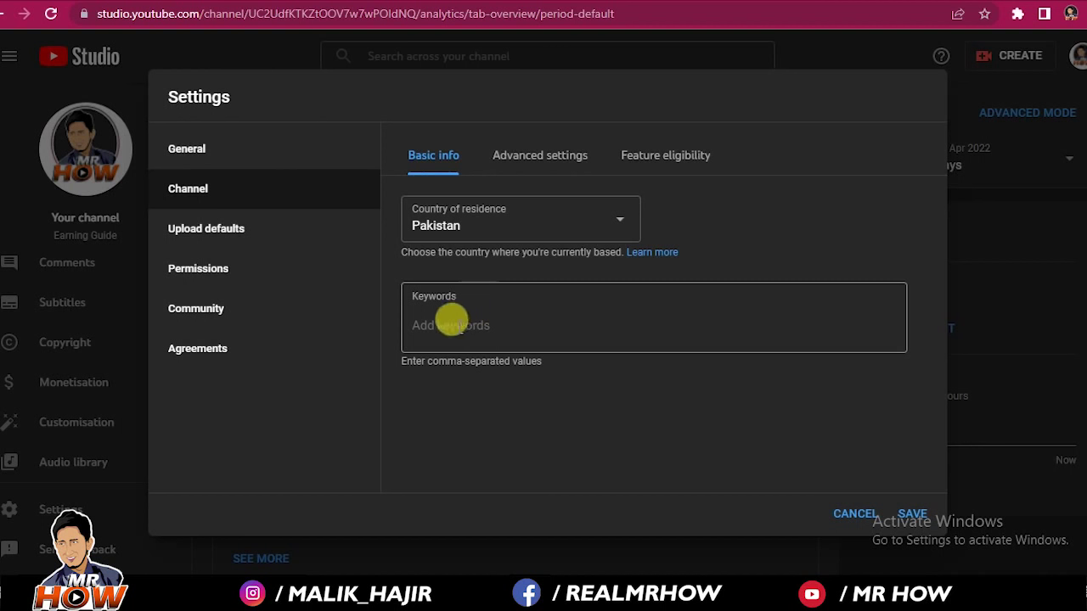
click(448, 311)
text(cooking)
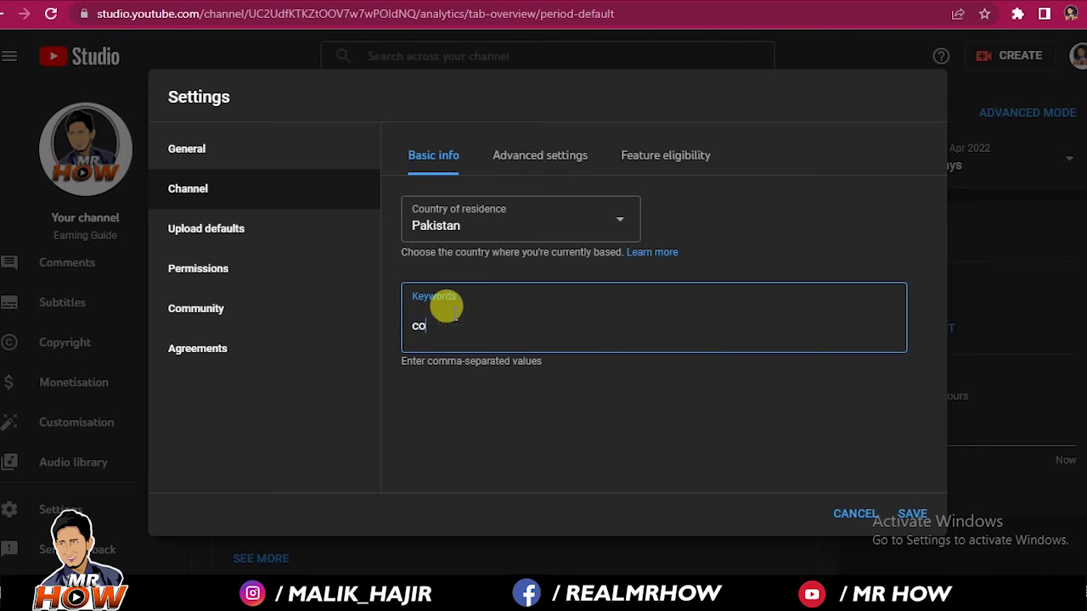
key(Return)
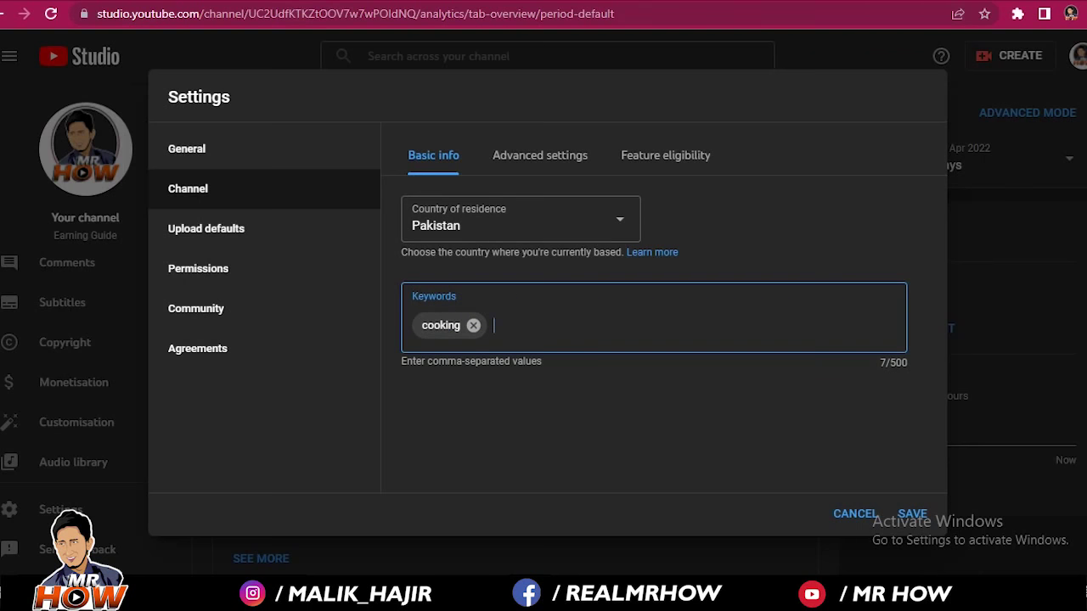
Step: Search Google for "cooking" in a new browser tab and examine the related searches for keyword ideas
key(ctrl+t)
text(co)
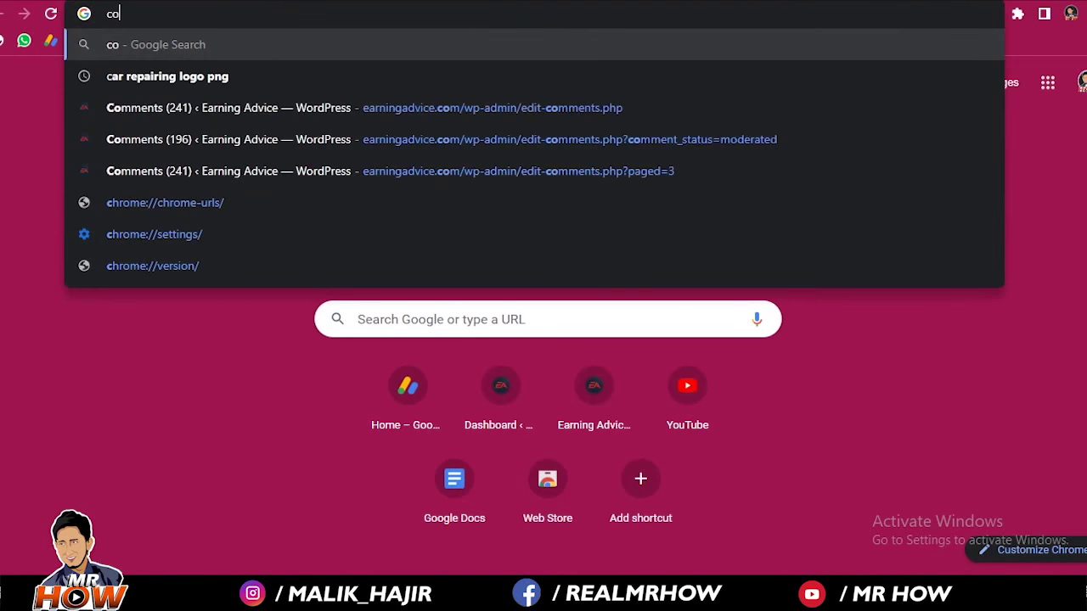
text(okingn)
key(Return)
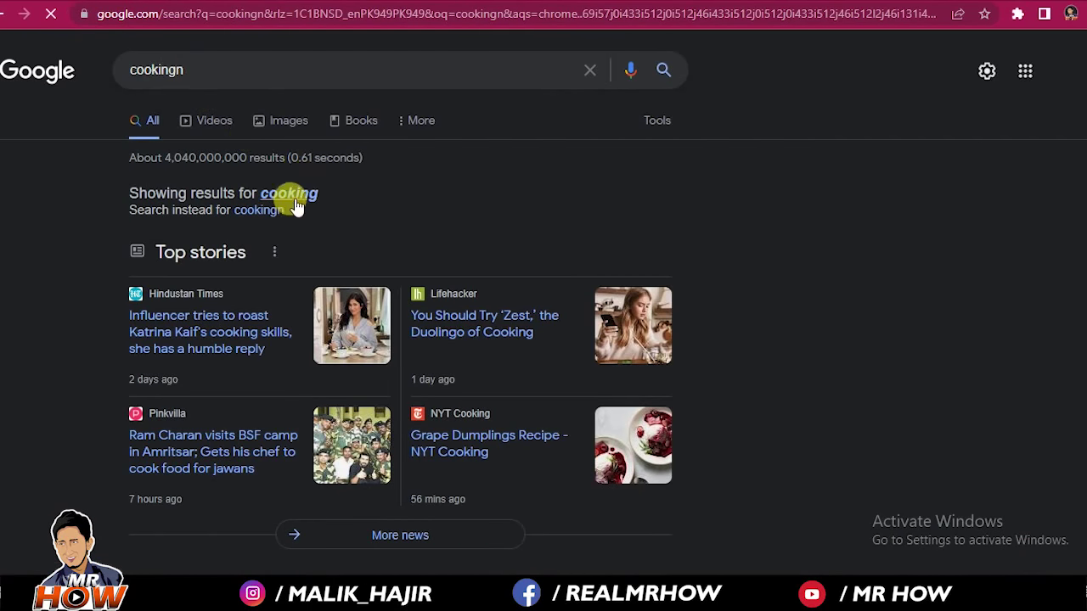
click(290, 200)
scroll(993, 204, down, 15)
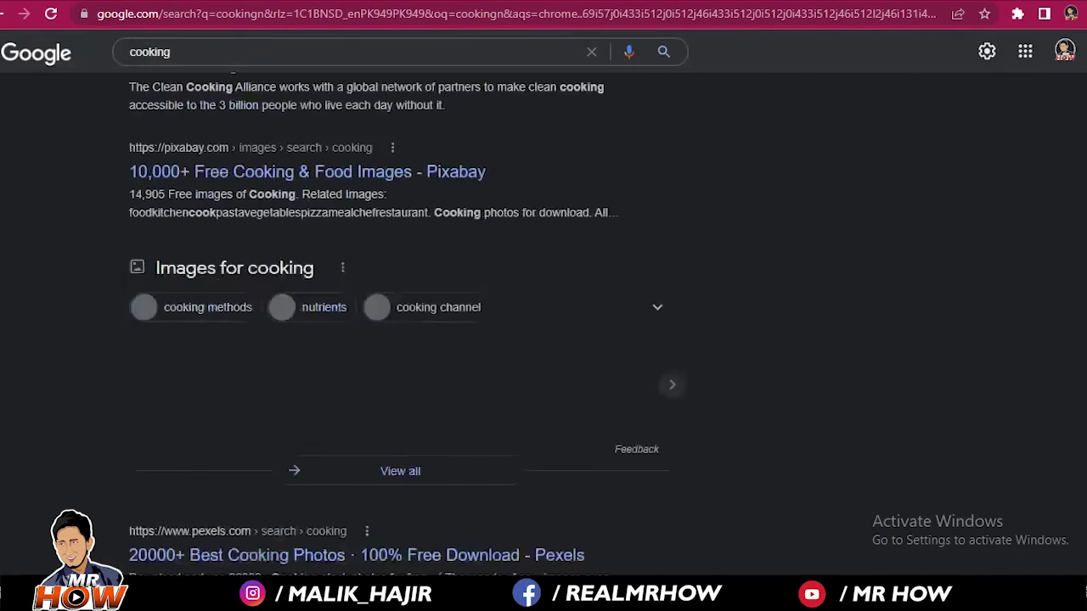
scroll(544, 323, down, 10)
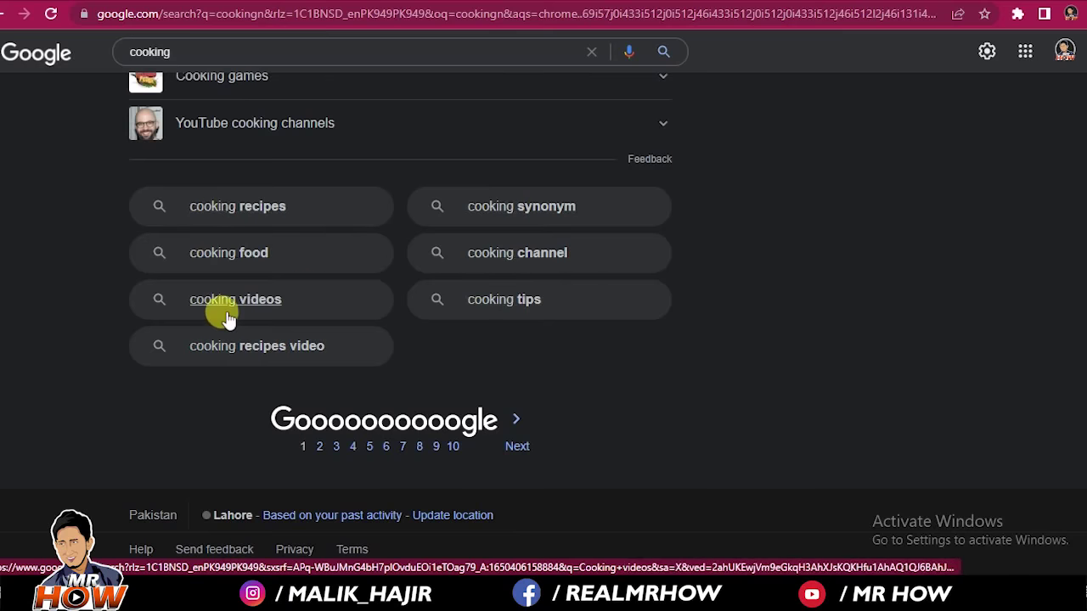
Step: Open the related search "cooking recipes" and add "Cooking recipes" to the channel keywords in YouTube Studio
mouse_move(318, 207)
mouse_down()
mouse_move(203, 199)
mouse_move(322, 214)
mouse_up()
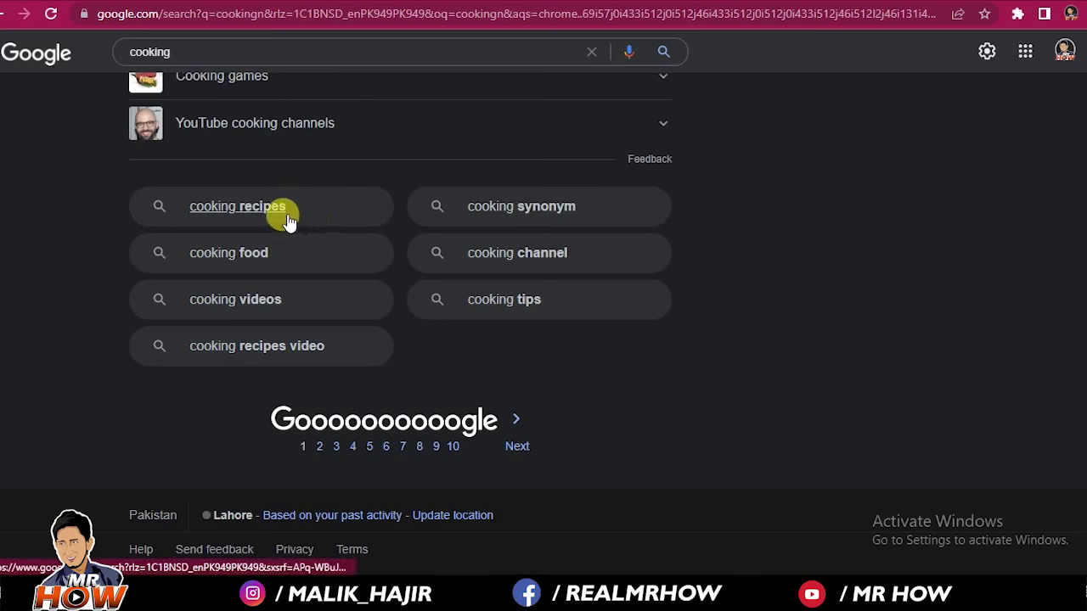
drag(285, 211, 207, 213)
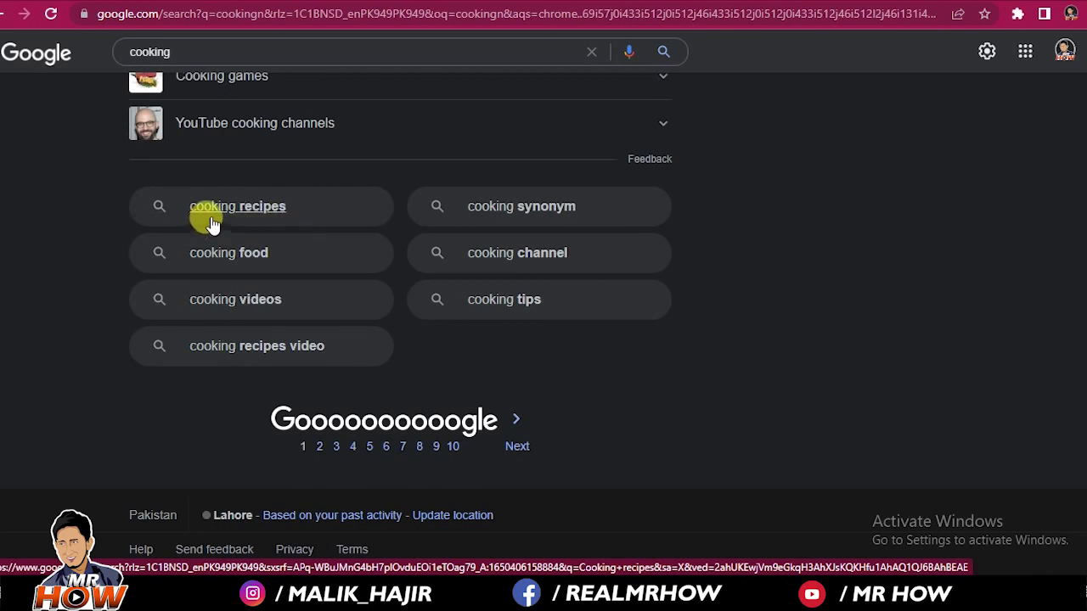
click(204, 209)
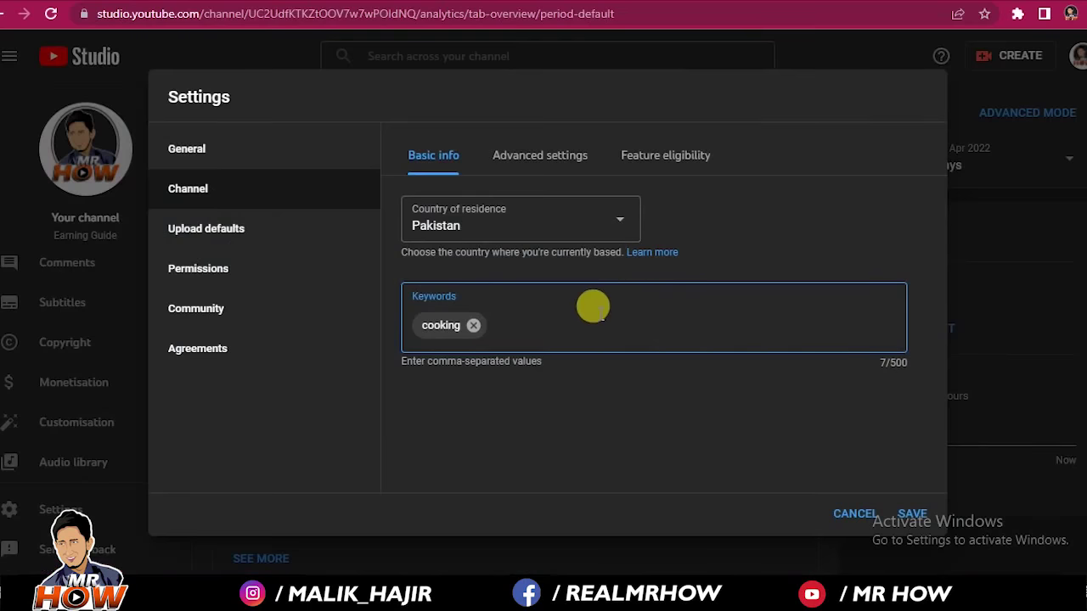
text(Cooking recipes)
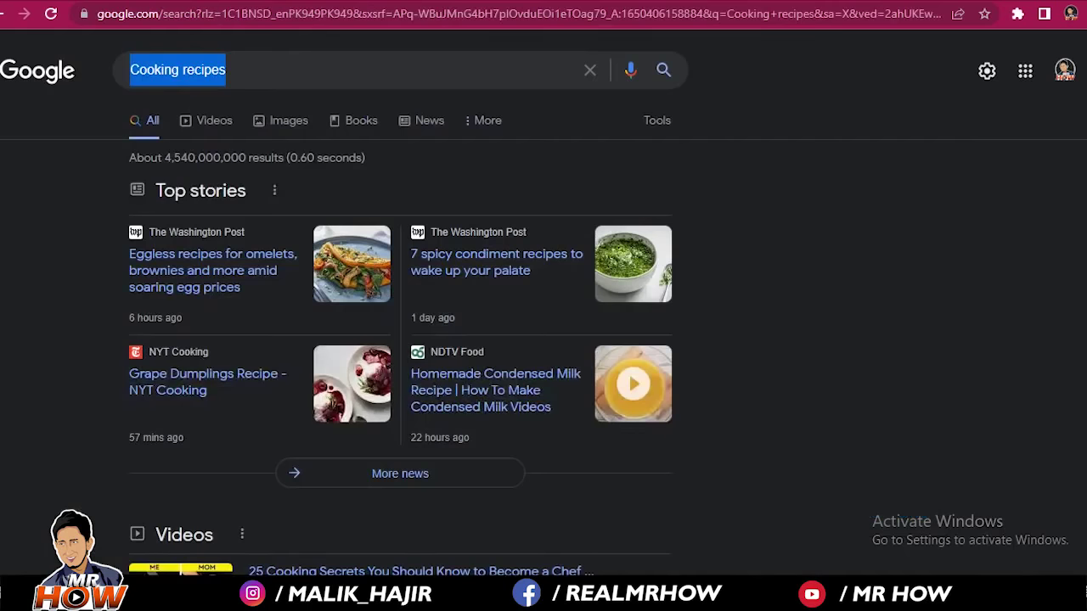
Step: Review Google's related searches for "Cooking recipes" and check the keyword character count back in the channel settings
scroll(399, 339, down, 20)
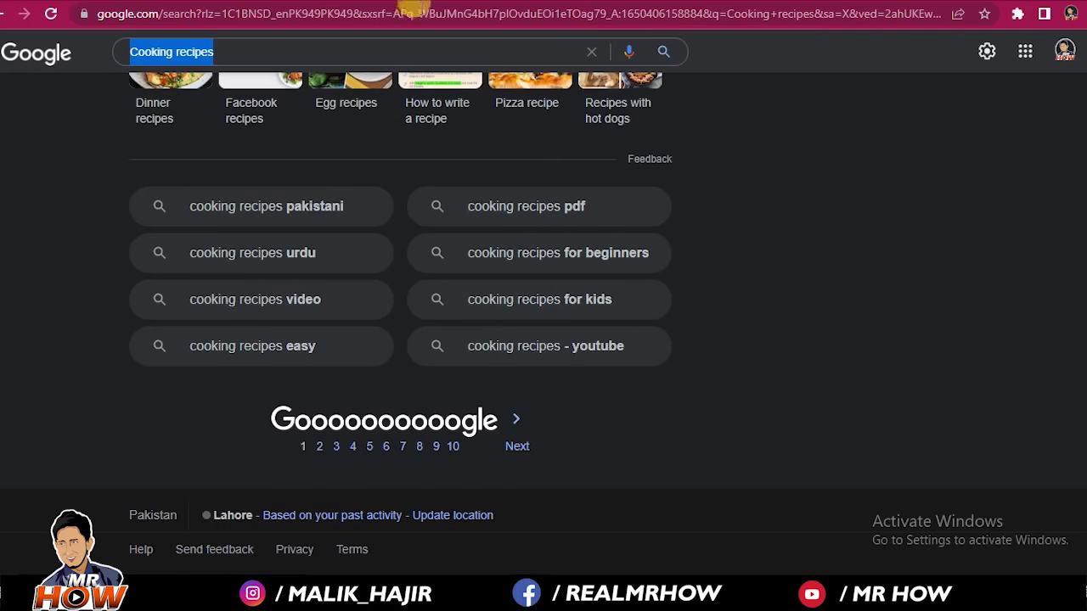
key(ctrl+t)
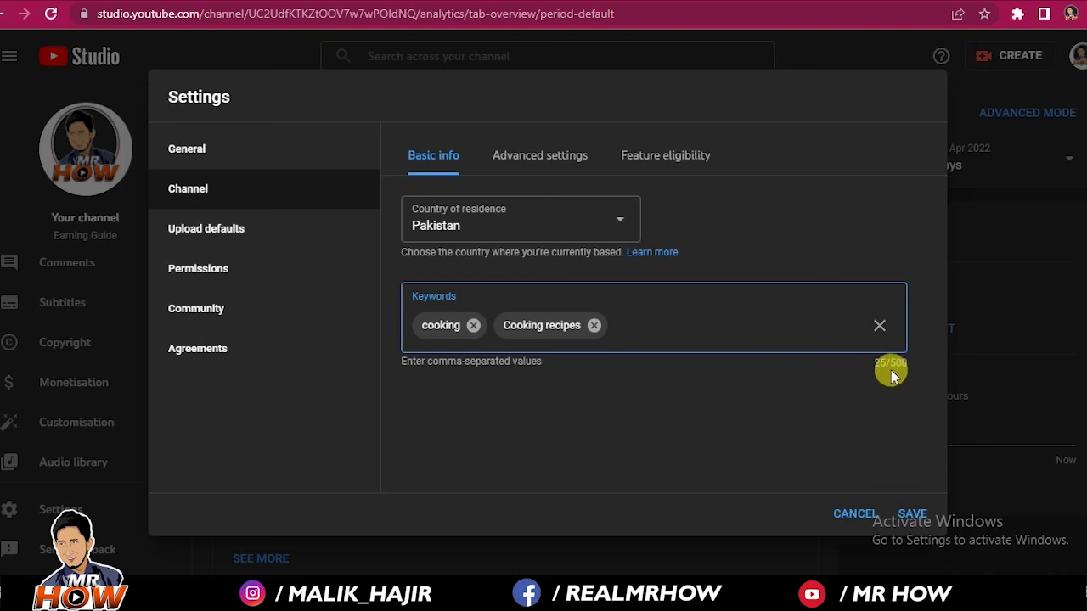
drag(873, 363, 912, 368)
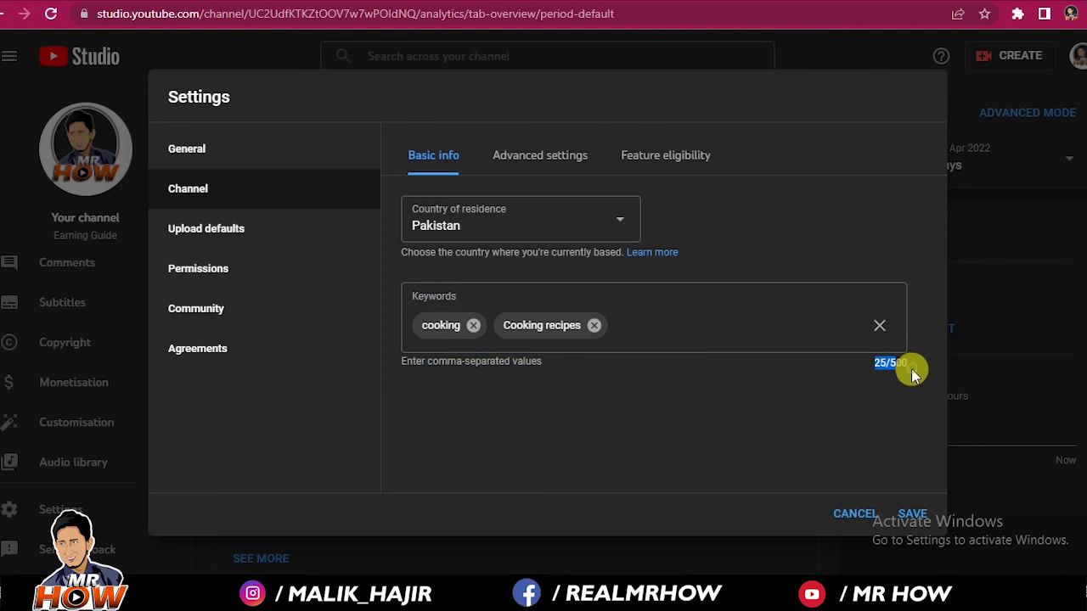
click(884, 377)
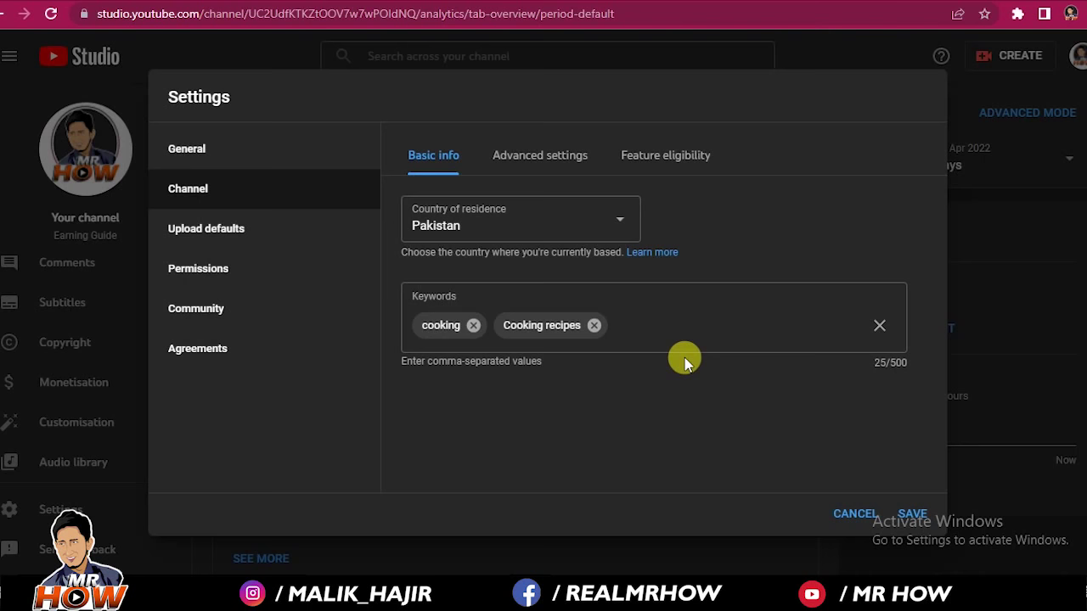
Step: In the channel's advanced settings, try the Made for Kids option and set the channel's audience to not Made for Kids
click(526, 174)
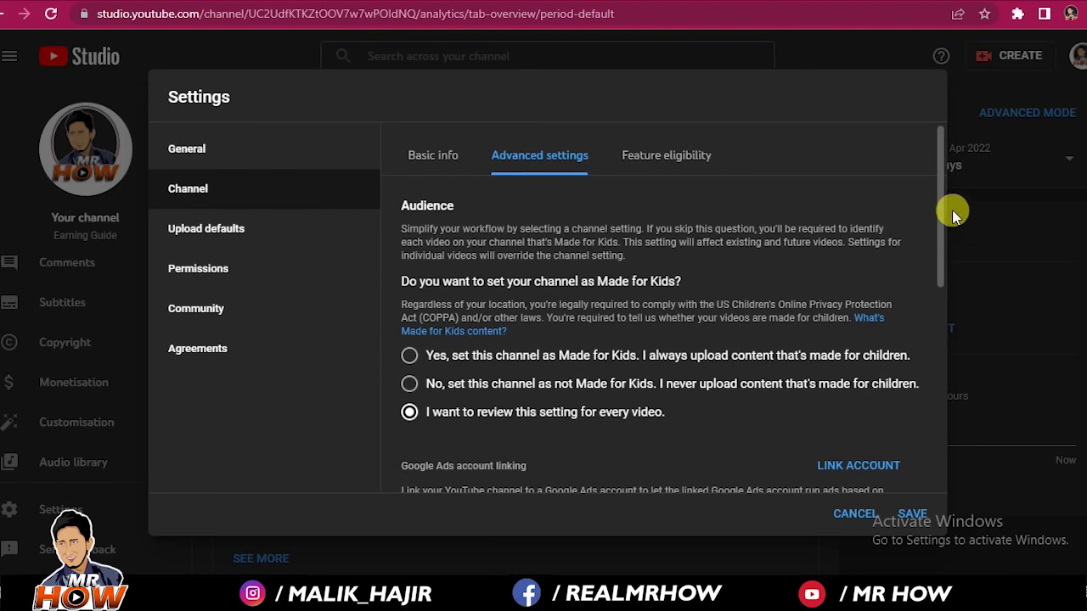
scroll(942, 233, down, 1)
scroll(942, 231, up, 1)
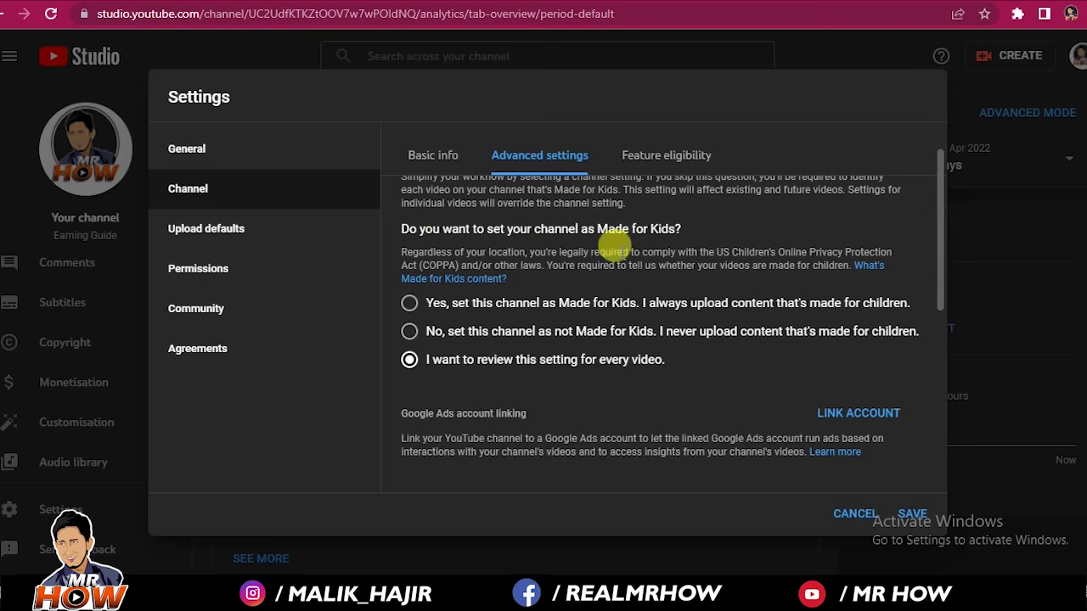
click(408, 304)
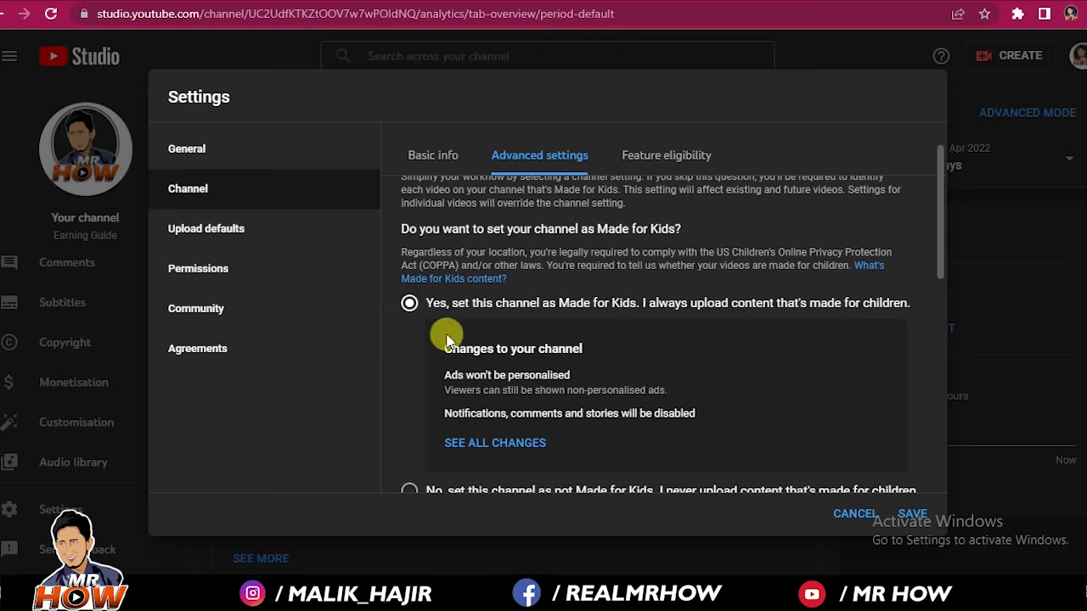
drag(934, 242, 934, 302)
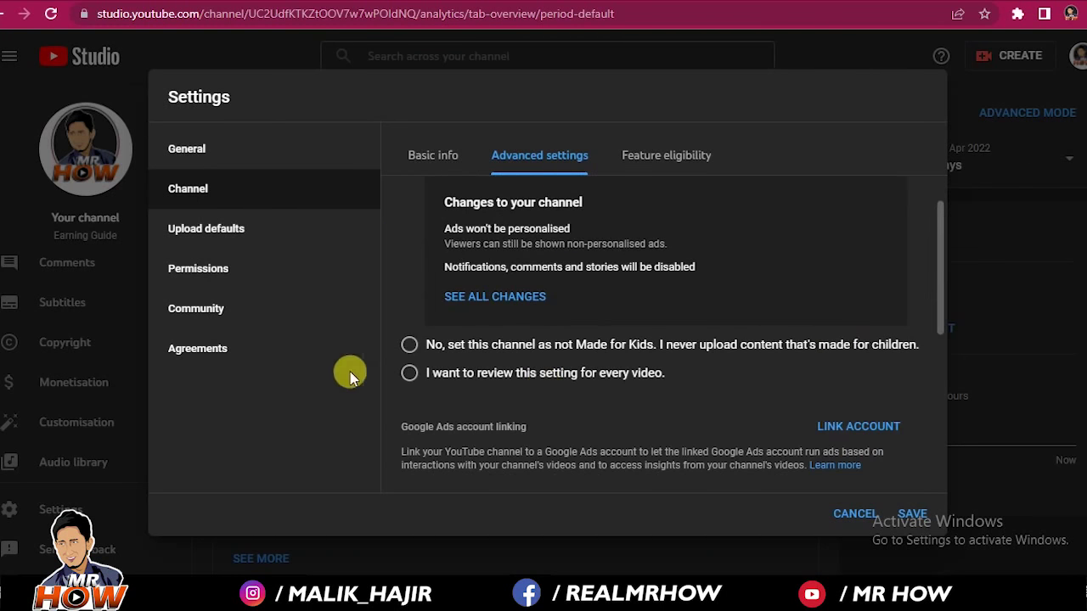
click(408, 346)
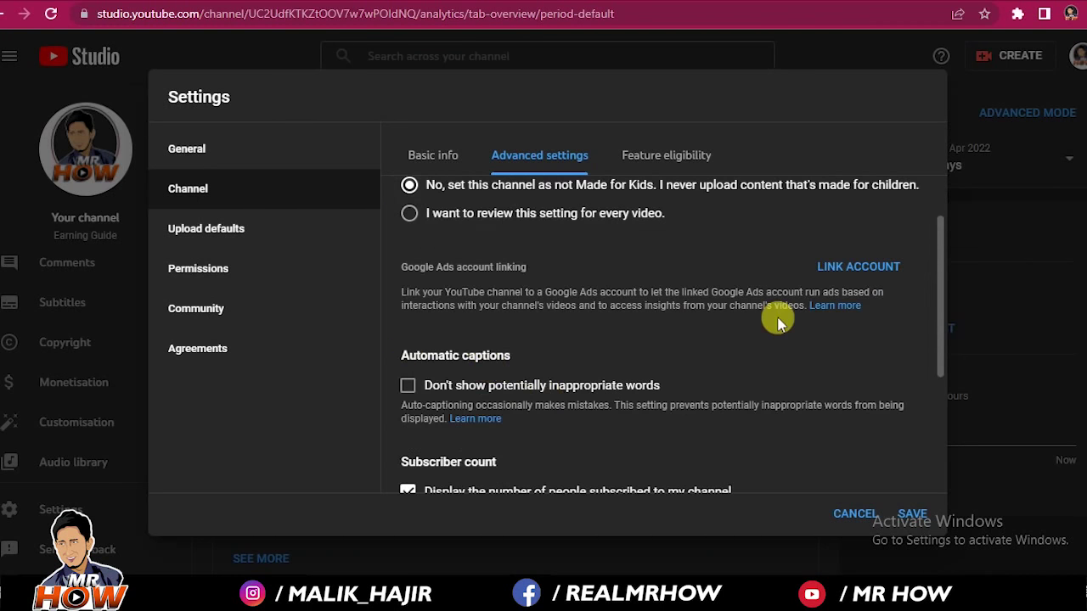
scroll(928, 264, up, 1)
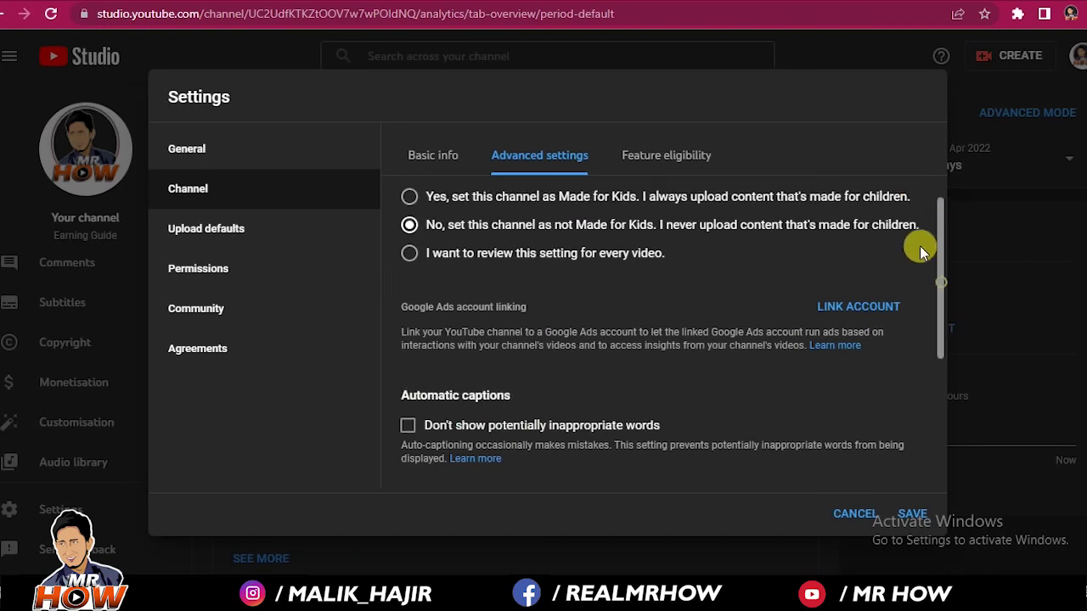
Step: Turn off the display of the channel's subscriber count and turn it back on
drag(939, 260, 945, 367)
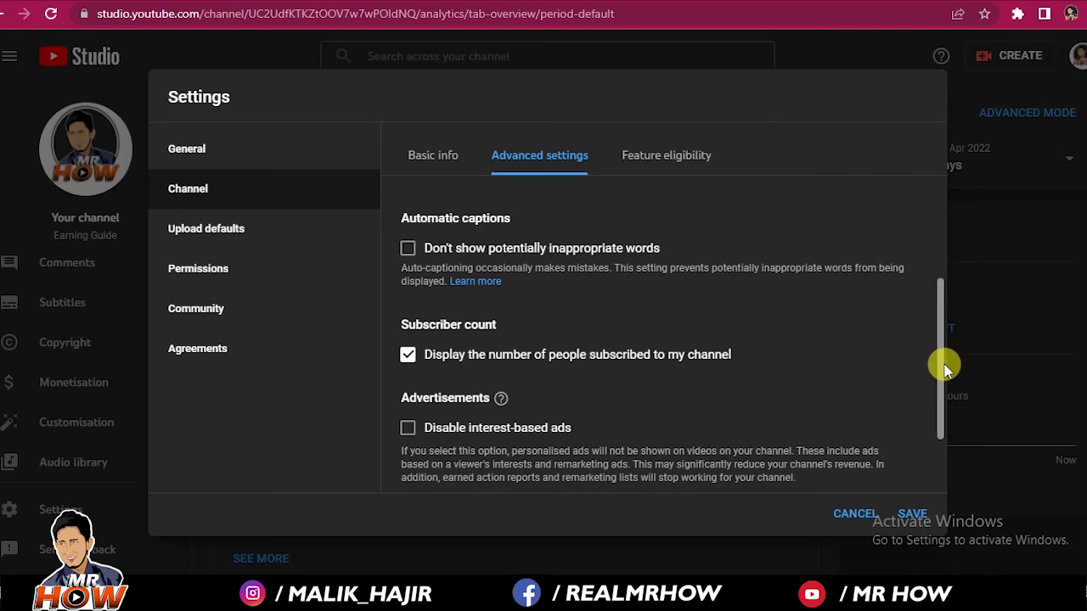
drag(945, 366, 942, 373)
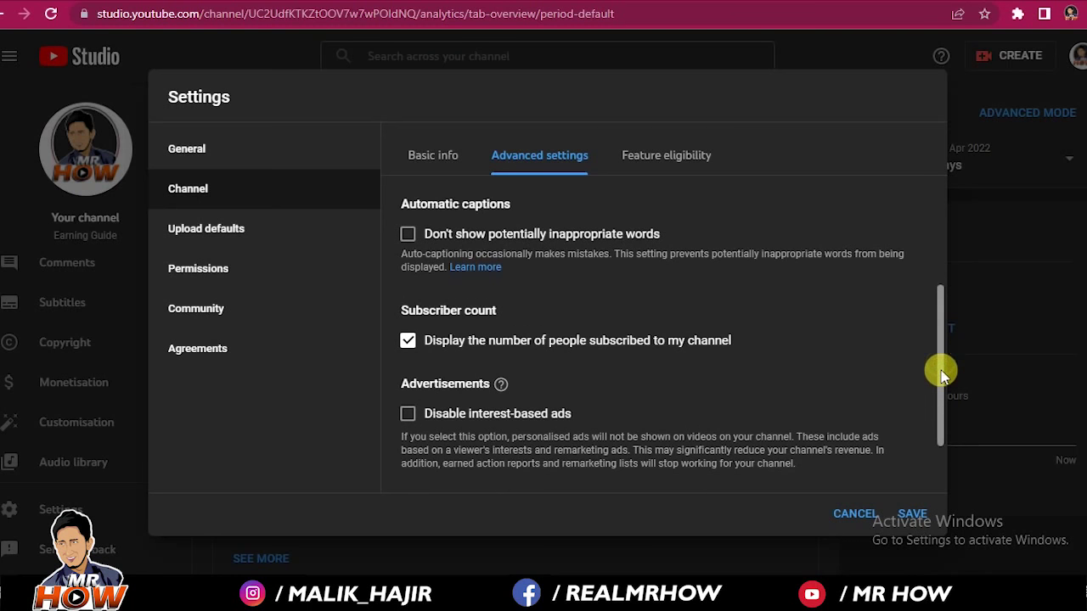
click(407, 344)
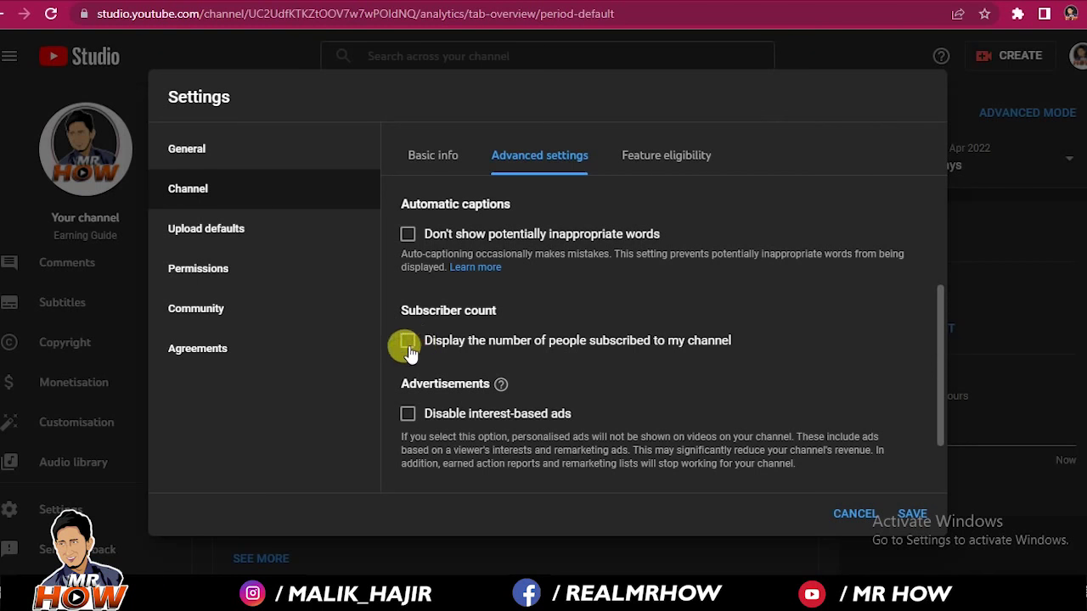
click(410, 348)
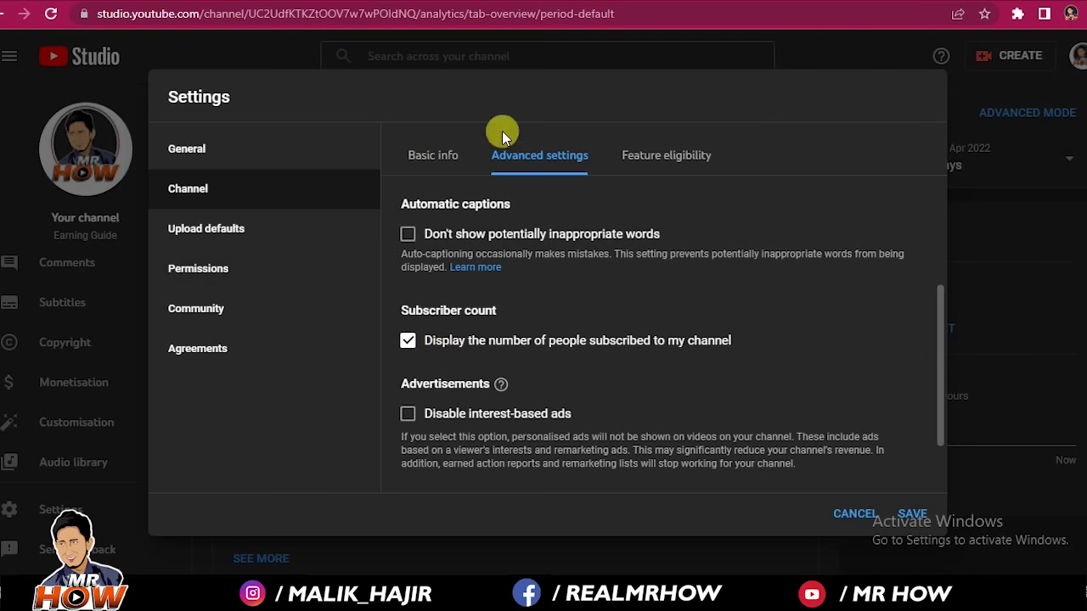
Step: View the channel's feature eligibility and open the default video description in the upload defaults for editing
click(632, 155)
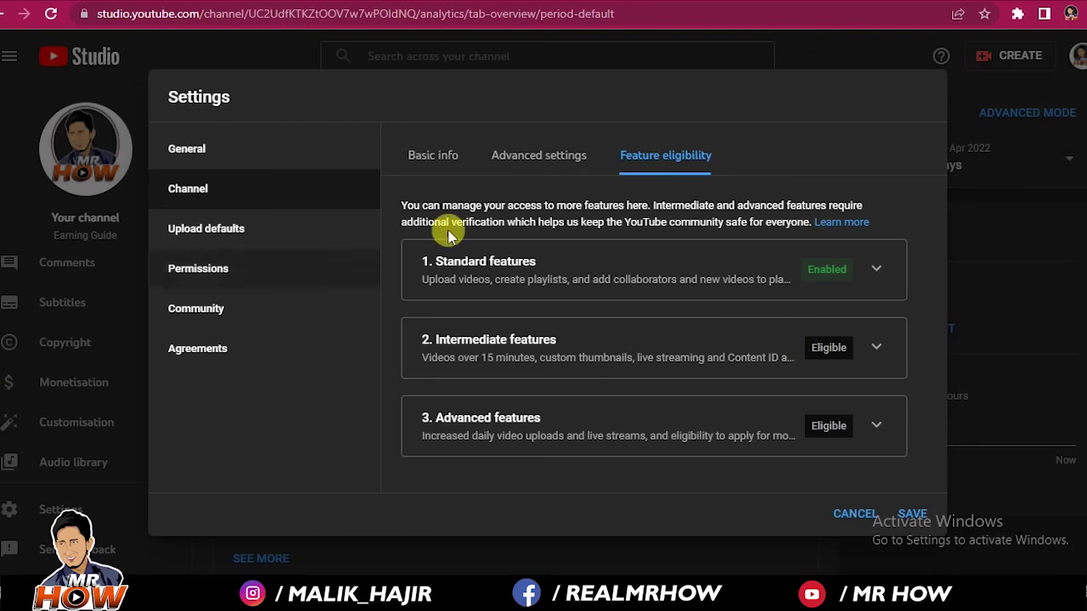
click(287, 231)
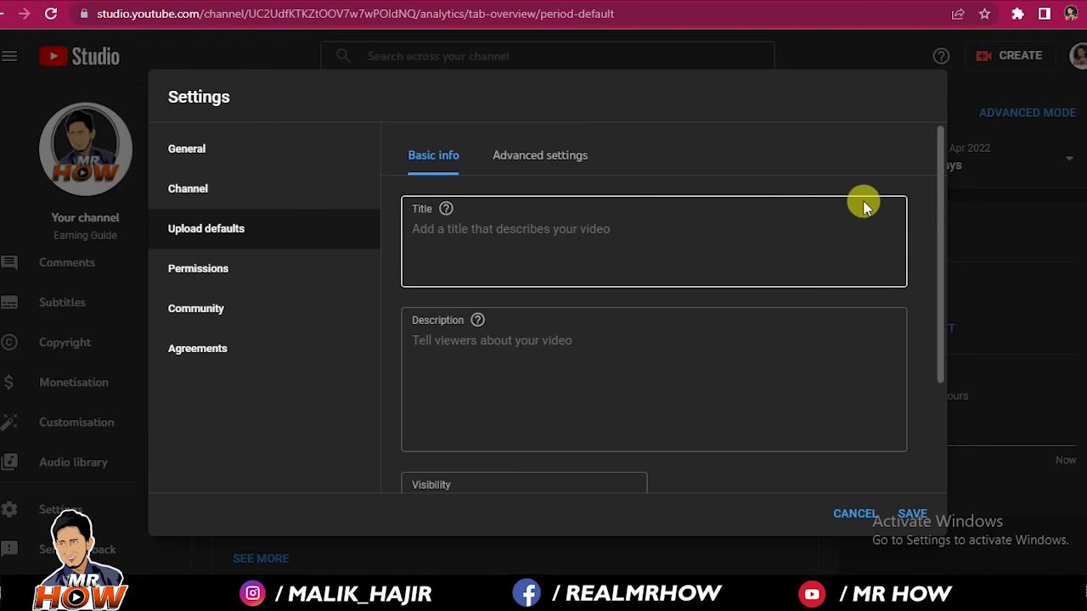
drag(940, 209, 937, 265)
click(422, 262)
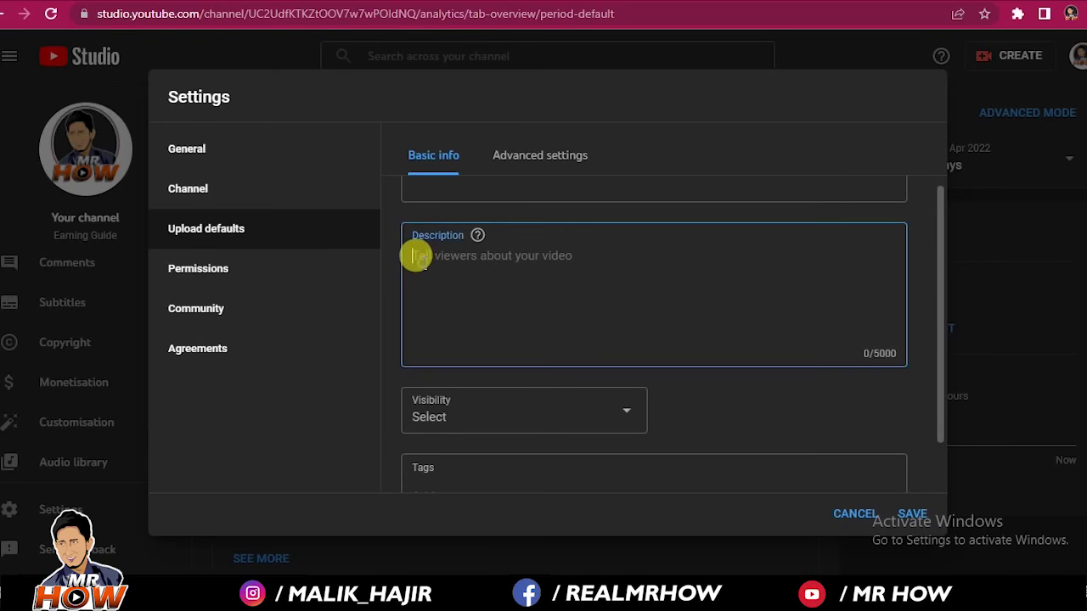